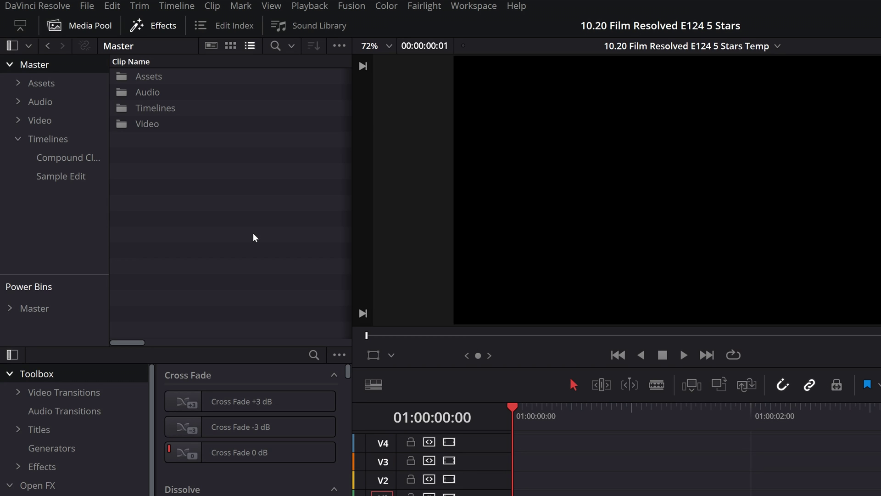
# Bring up the empty Media Pool's context menu for adding new items
pyautogui.rightClick(253, 233)
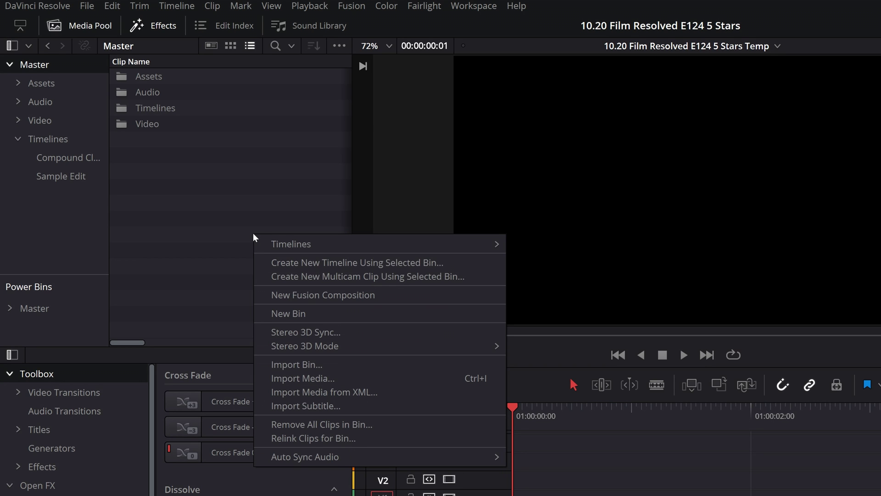
# Create a Fusion composition named 'Stars', place it on V1, and open it in Fusion
pyautogui.click(287, 294)
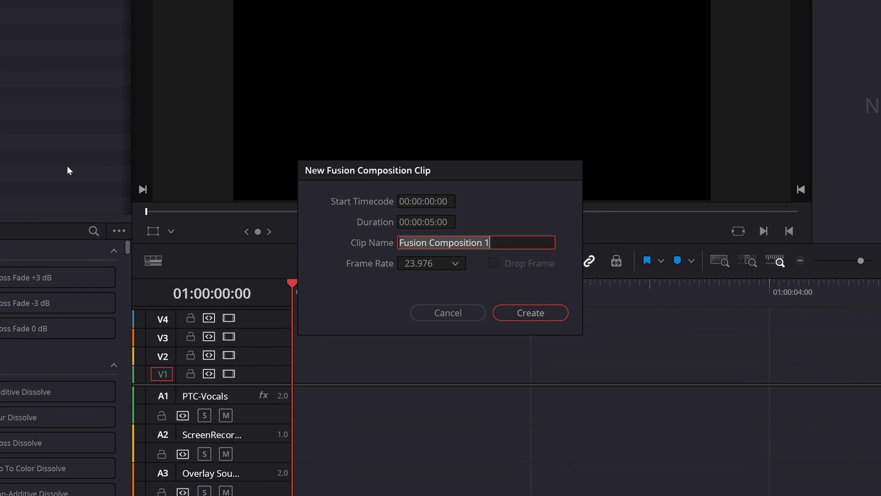
pyautogui.write('Stars')
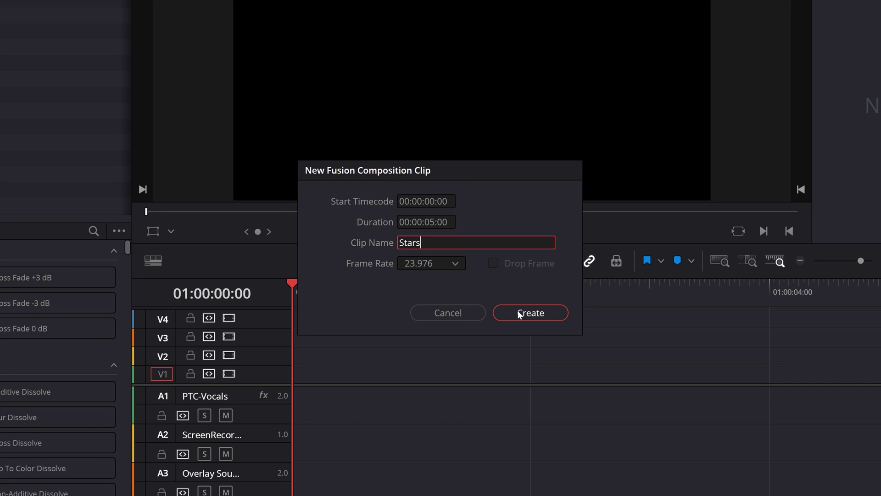
pyautogui.click(518, 310)
pyautogui.moveTo(97, 72); pyautogui.dragTo(345, 336)
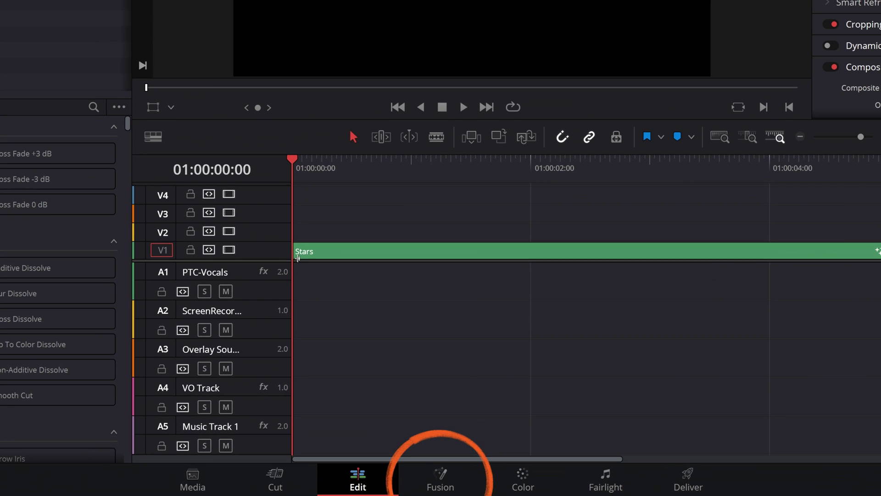
pyautogui.click(440, 479)
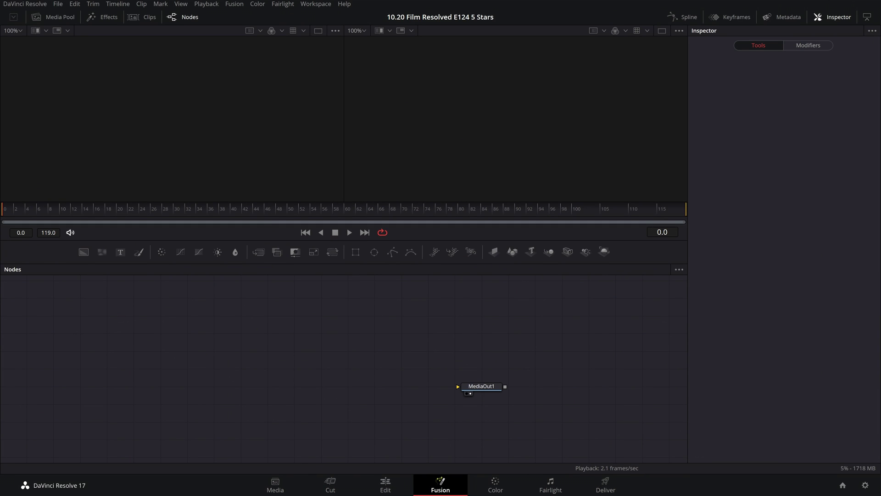
# Drag the gold-stars .setting template from the Desktop into the Fusion node graph
pyautogui.hotkey('alt', 'Tab')
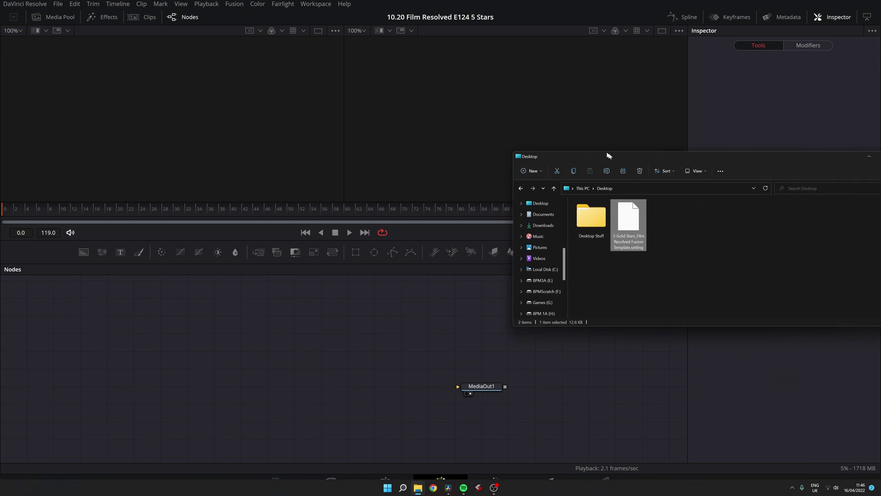
pyautogui.click(628, 222)
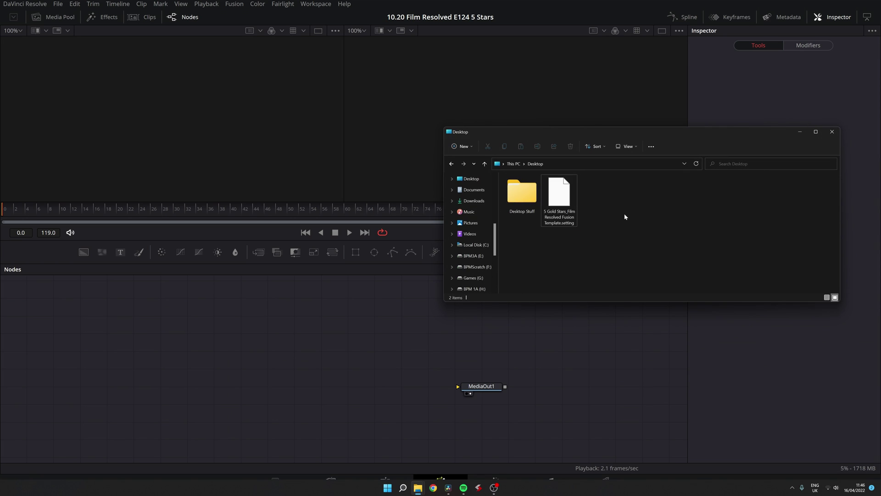
pyautogui.click(566, 196)
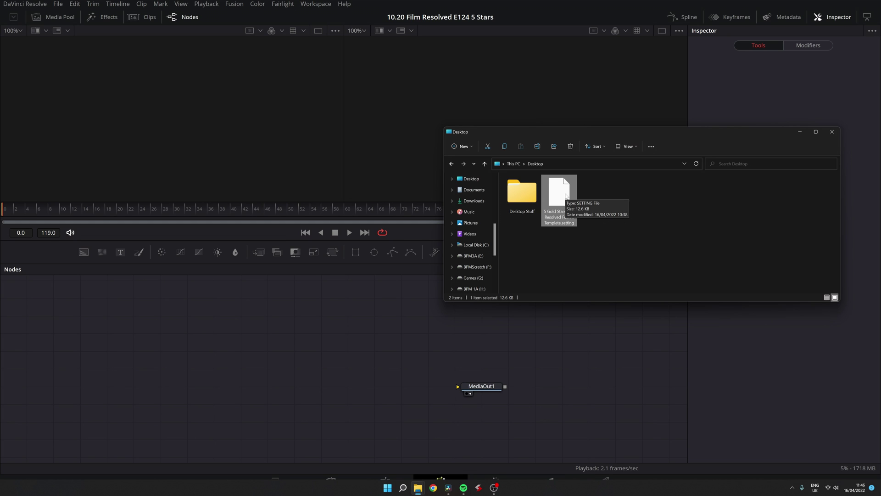
pyautogui.moveTo(566, 196); pyautogui.dragTo(239, 354)
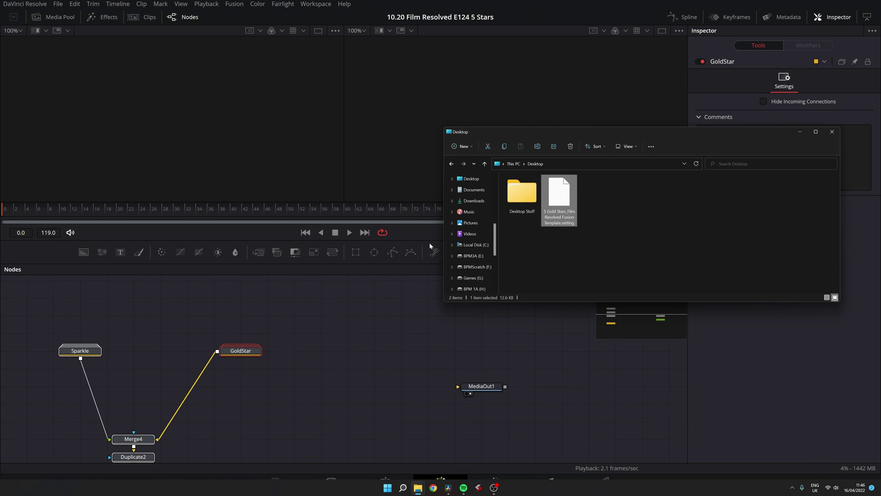
pyautogui.click(572, 125)
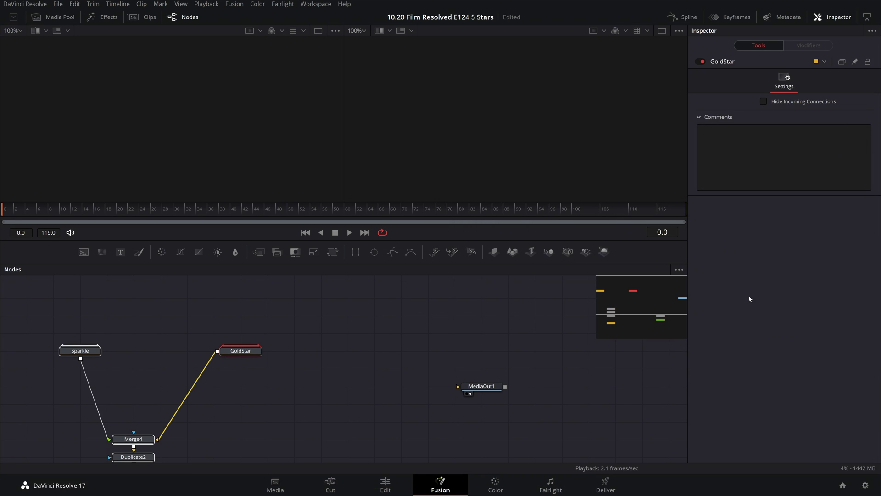
# Connect Merge1's output to MediaOut1, then preview the animation and return to frame 0
pyautogui.scroll(-3, 400, 353)
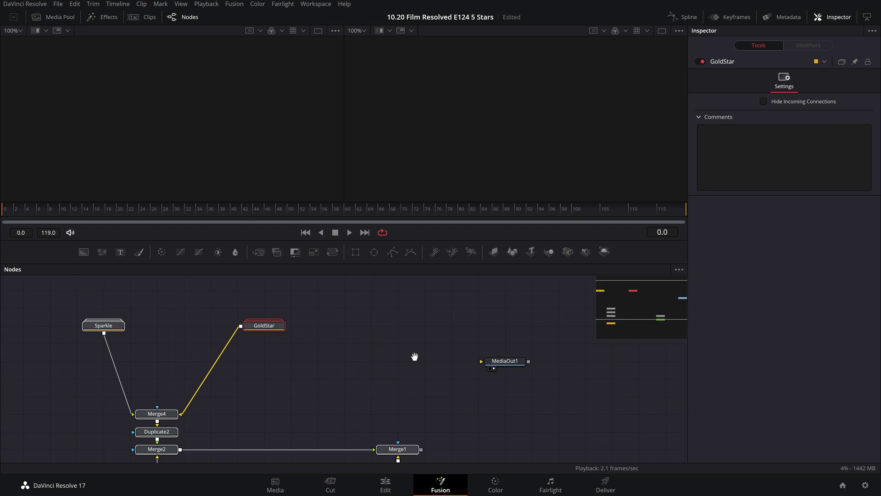
pyautogui.click(423, 330)
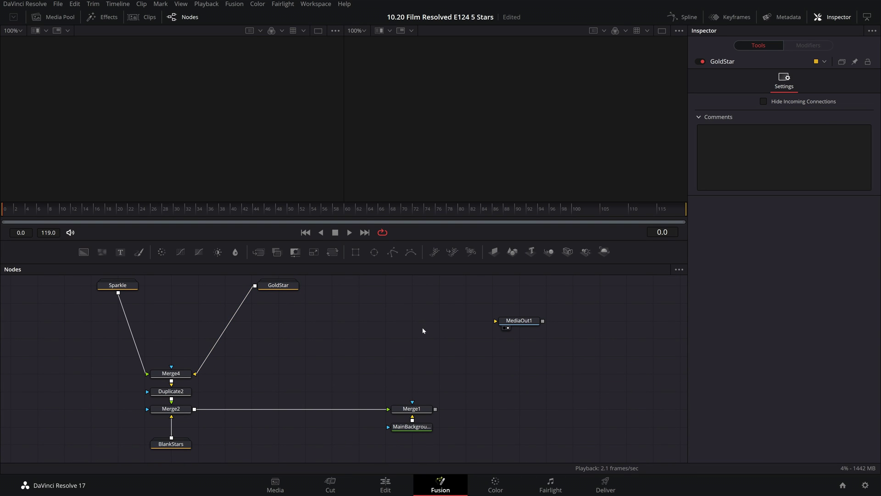
pyautogui.moveTo(435, 409); pyautogui.dragTo(452, 408)
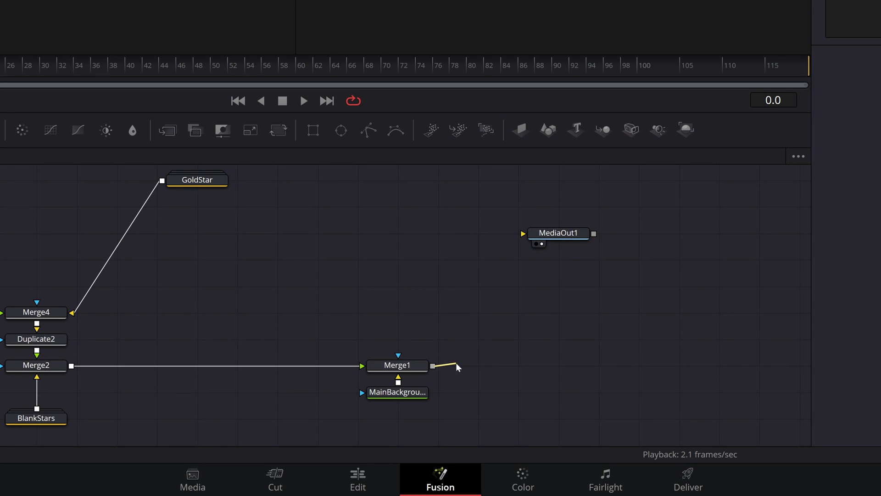
pyautogui.moveTo(457, 367); pyautogui.dragTo(481, 363)
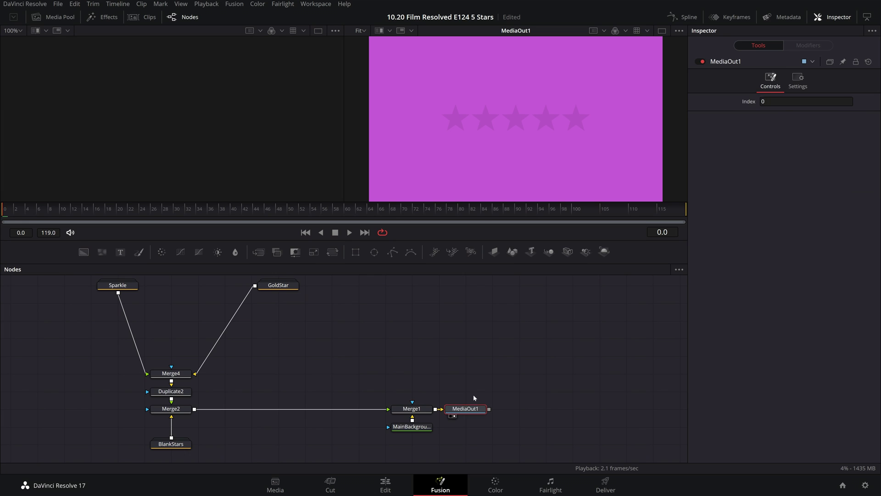
pyautogui.click(470, 361)
pyautogui.moveTo(6, 209); pyautogui.dragTo(346, 210)
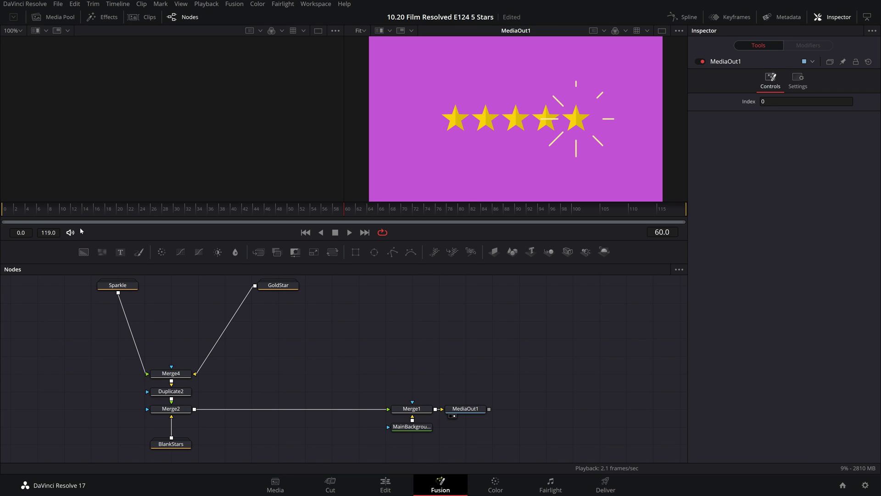
pyautogui.press('Home')
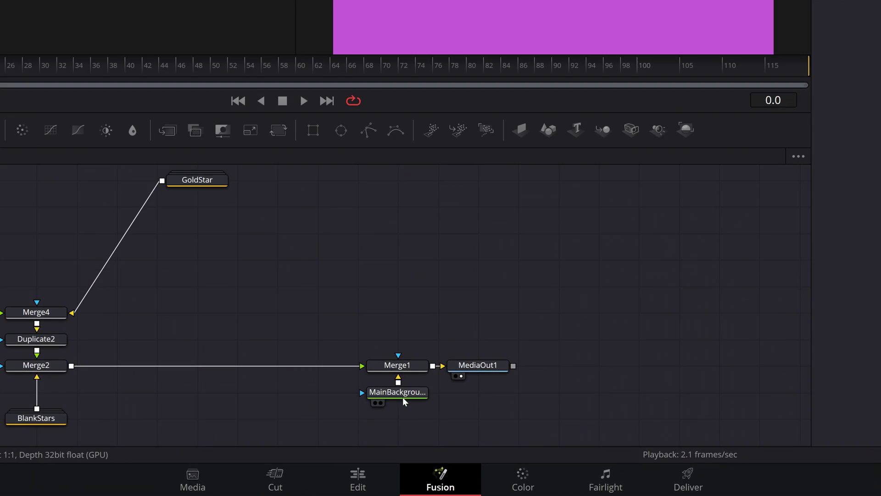
# Set MainBackground's colour to pure white #ffffff (saturation 0, value 255)
pyautogui.click(404, 401)
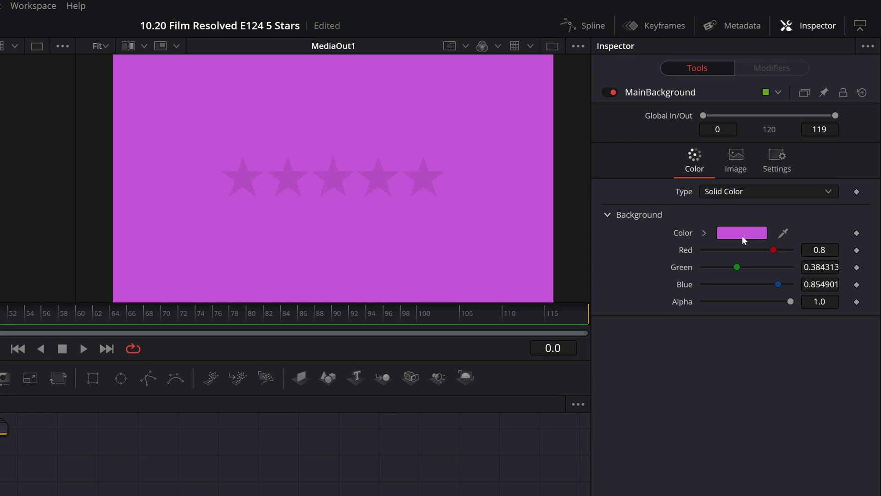
pyautogui.click(742, 233)
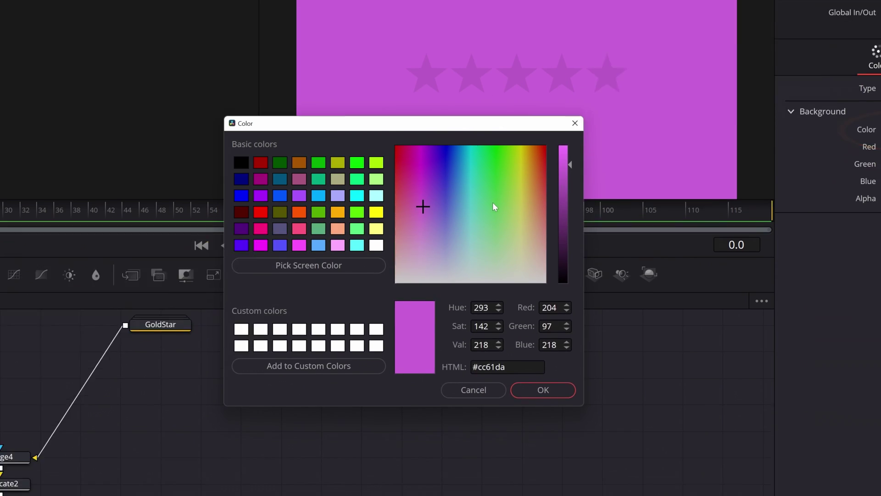
pyautogui.moveTo(312, 359); pyautogui.dragTo(425, 468)
pyautogui.moveTo(388, 336); pyautogui.dragTo(391, 248)
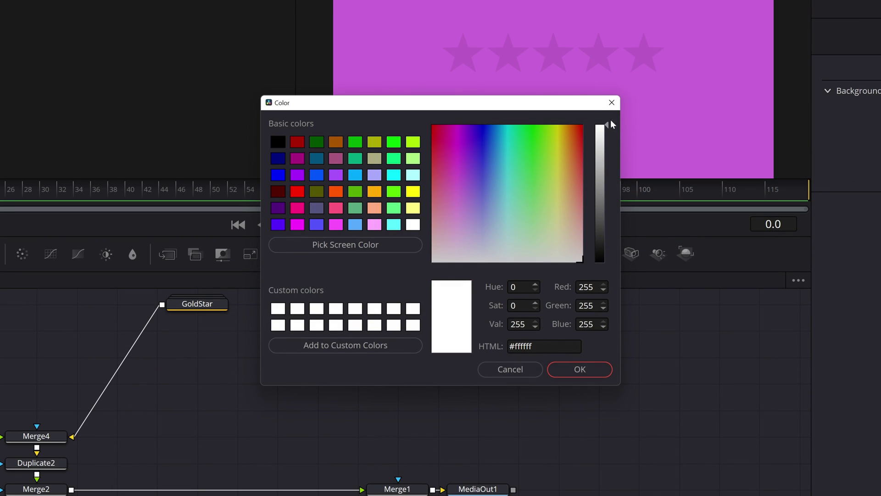
pyautogui.click(579, 369)
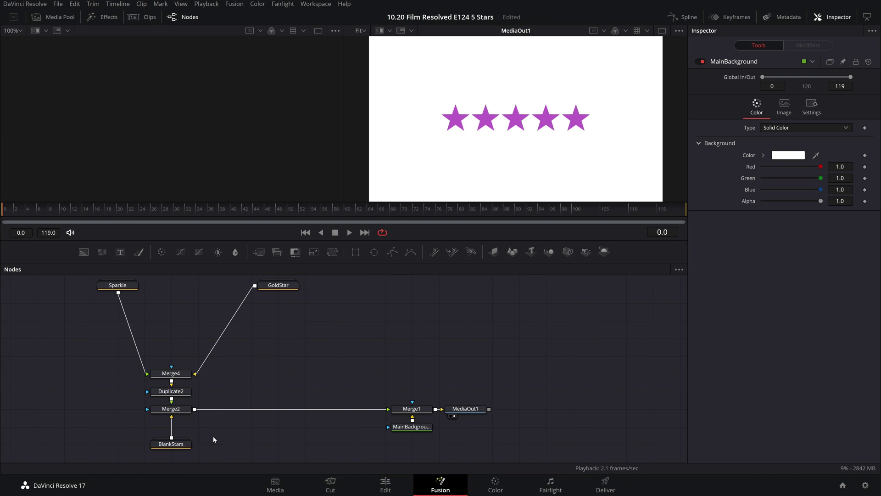
# Expand the BlankStars group node to reveal its BlankStar, sTransform1, sDuplicate1 and sRender1 tools
pyautogui.scroll(-2, 218, 433)
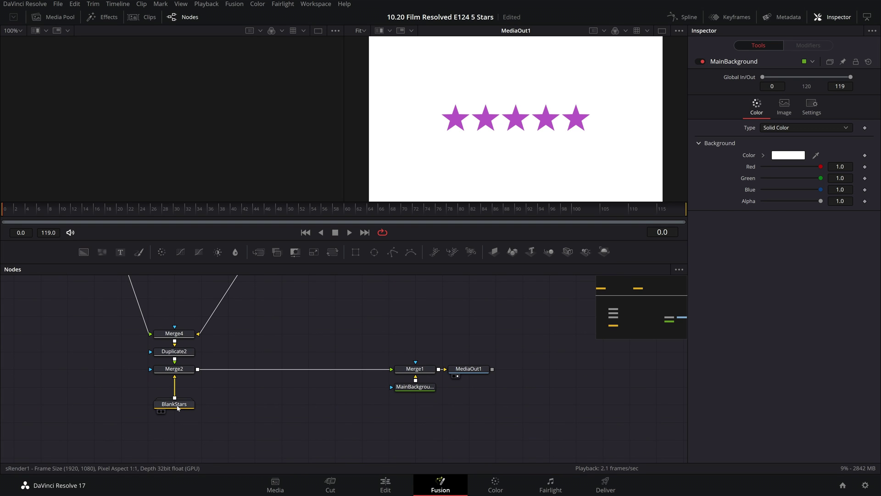
pyautogui.moveTo(178, 408)
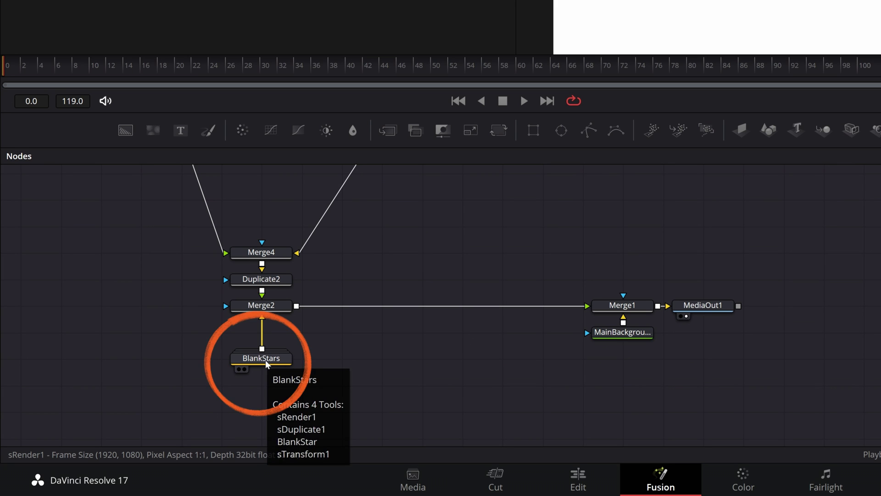
pyautogui.doubleClick(262, 357)
pyautogui.scroll(-2, 404, 376)
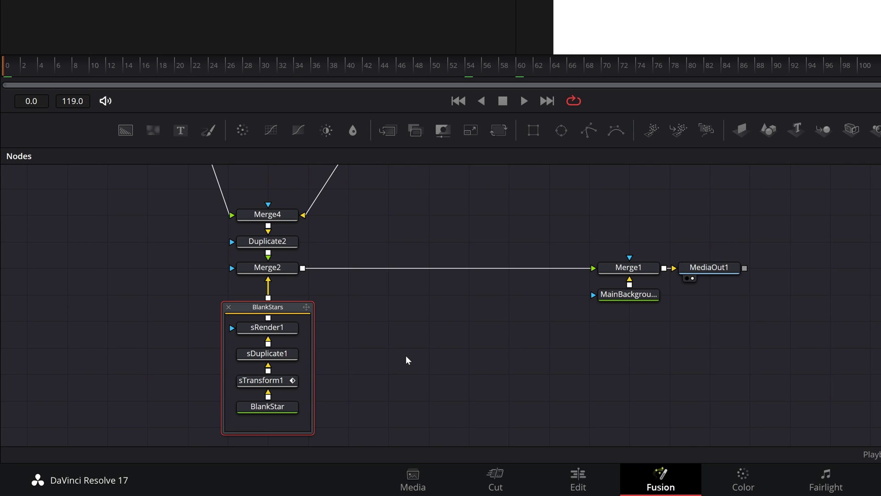
# Change the BlankStar style colour to light grey #afafaf (saturation 0, value 175)
pyautogui.click(271, 408)
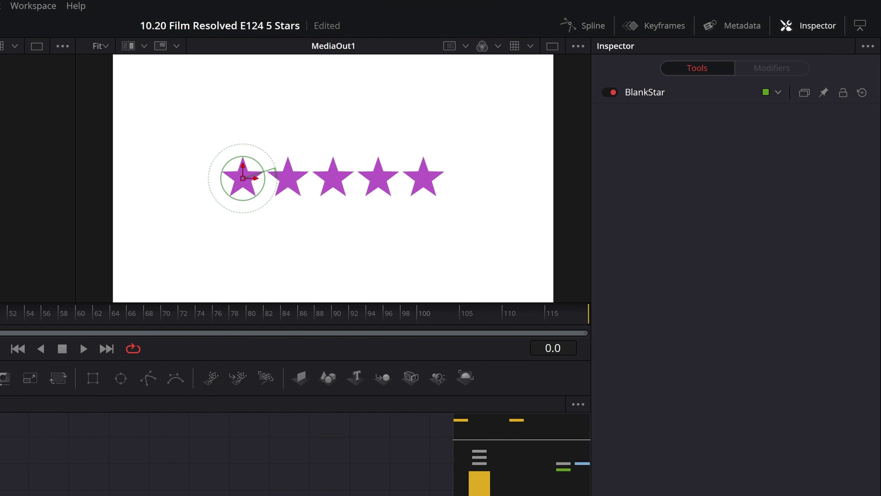
pyautogui.click(643, 99)
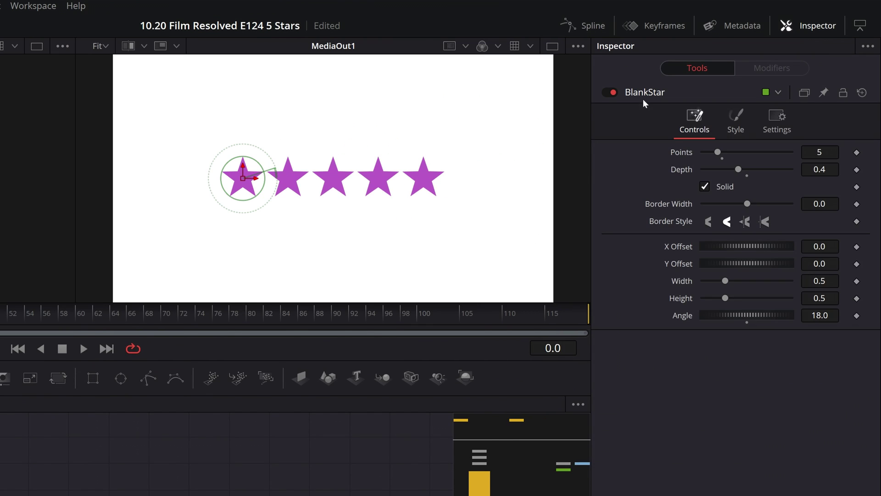
pyautogui.click(740, 130)
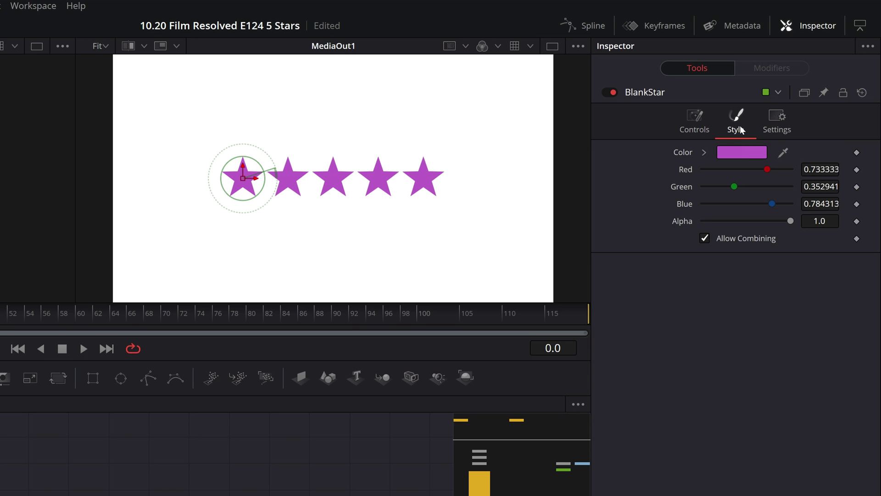
pyautogui.click(738, 153)
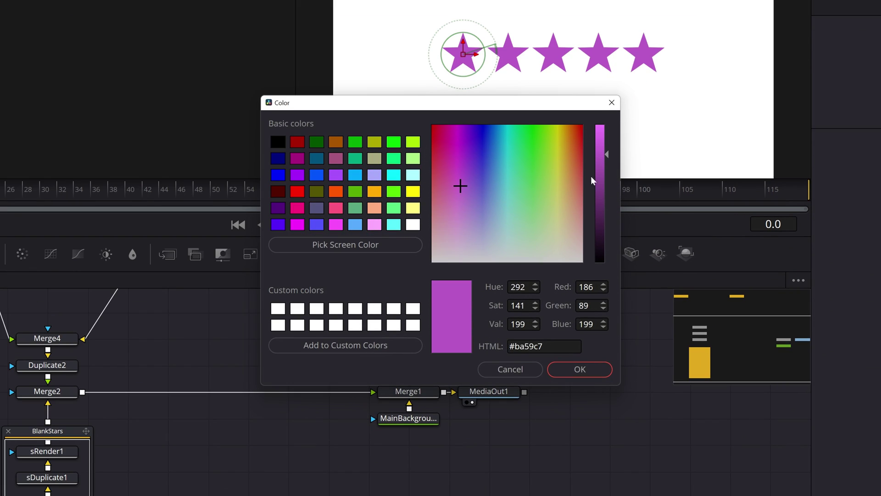
pyautogui.moveTo(535, 185); pyautogui.dragTo(702, 406)
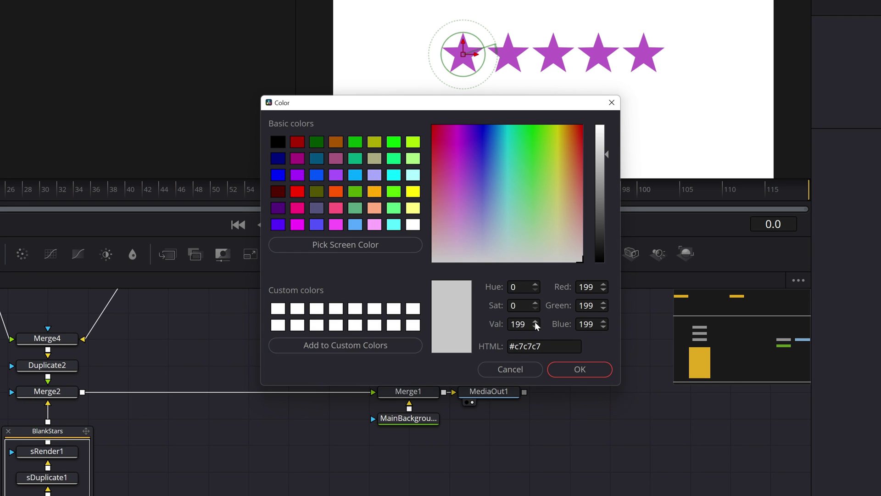
pyautogui.moveTo(608, 151); pyautogui.dragTo(615, 122)
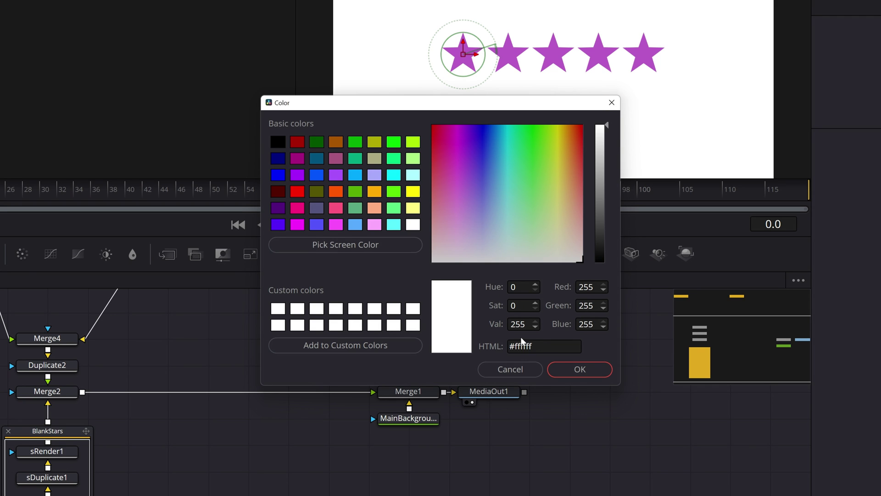
pyautogui.doubleClick(519, 324)
pyautogui.write('175')
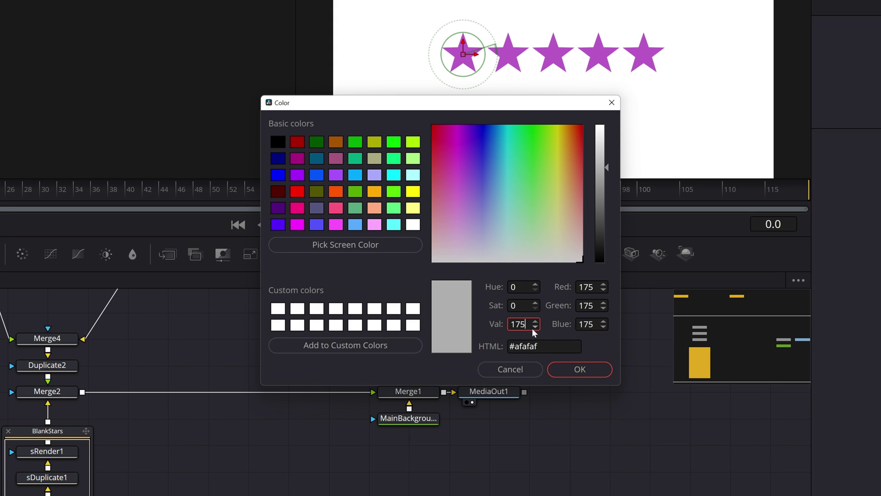
pyautogui.press('Return')
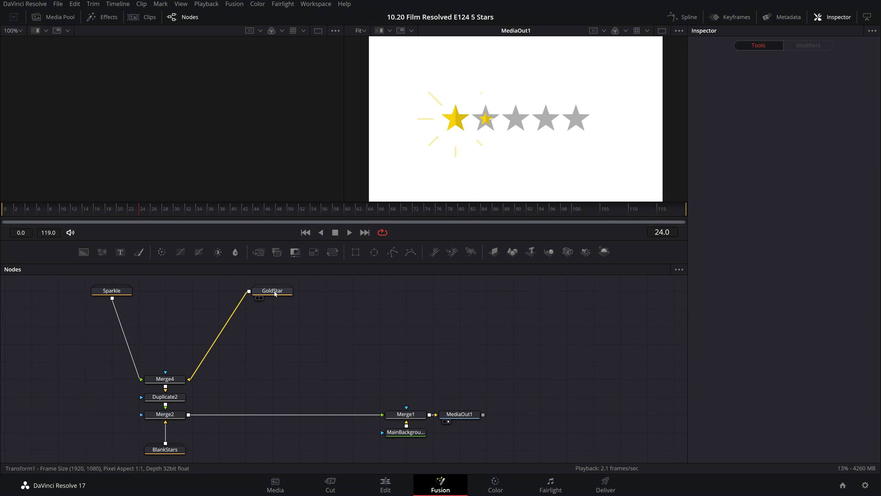
# Expand the GoldStar group, view Transform1, and disable Rectangle1 so the star shows one colour
pyautogui.doubleClick(274, 291)
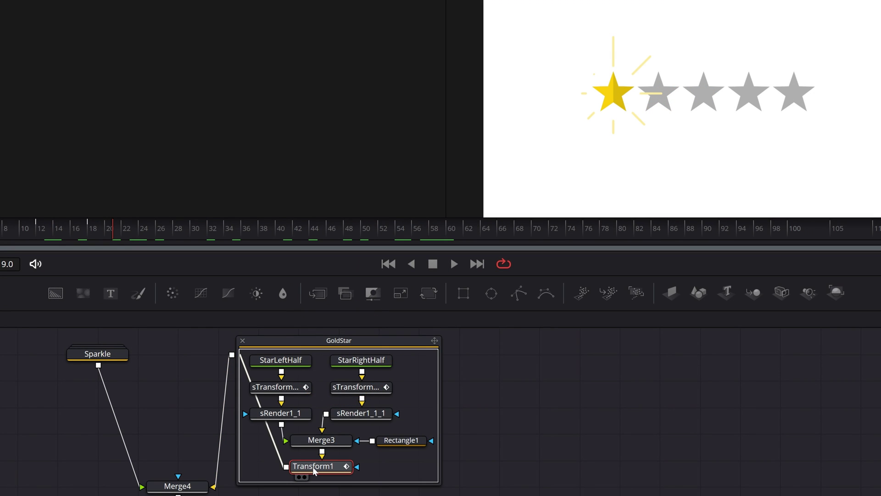
pyautogui.press('1')
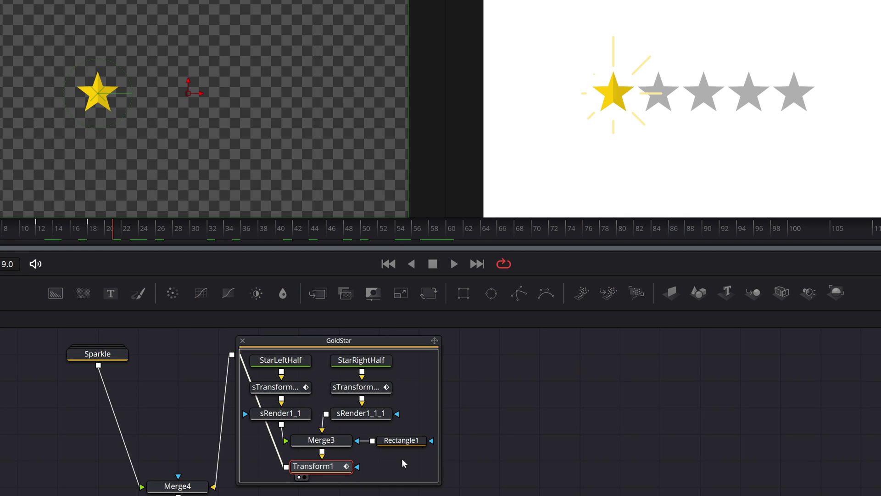
pyautogui.click(405, 441)
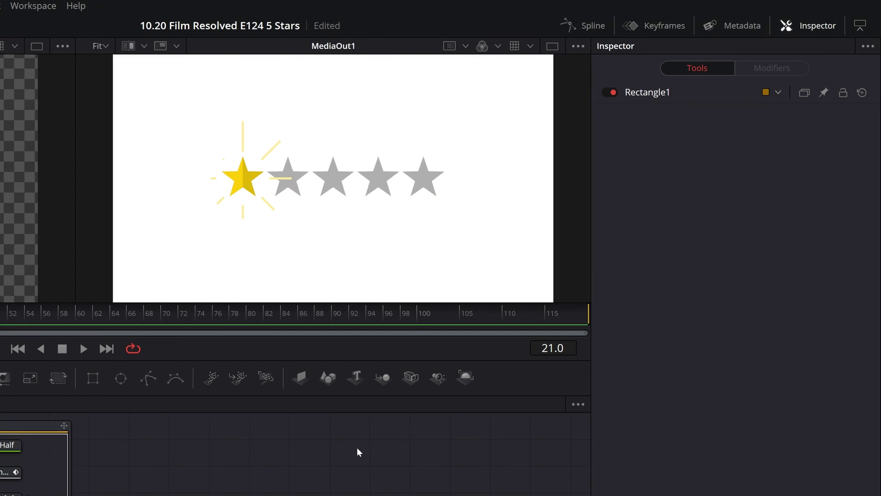
pyautogui.click(611, 90)
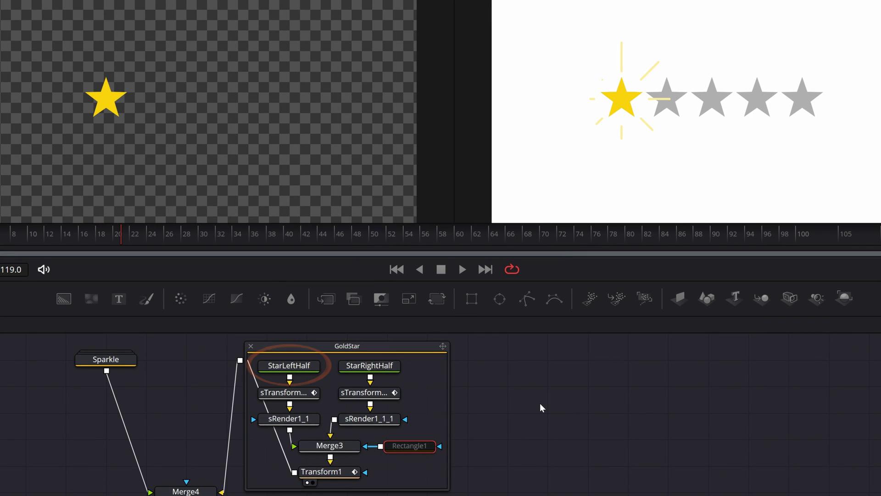
pyautogui.click(302, 371)
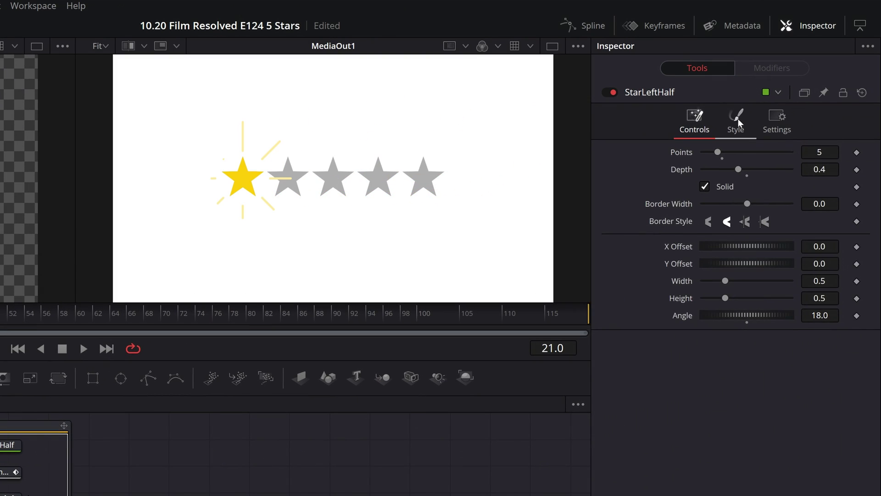
# Colour StarLeftHalf blue #0073ff and re-enable Rectangle1
pyautogui.click(736, 124)
pyautogui.click(737, 151)
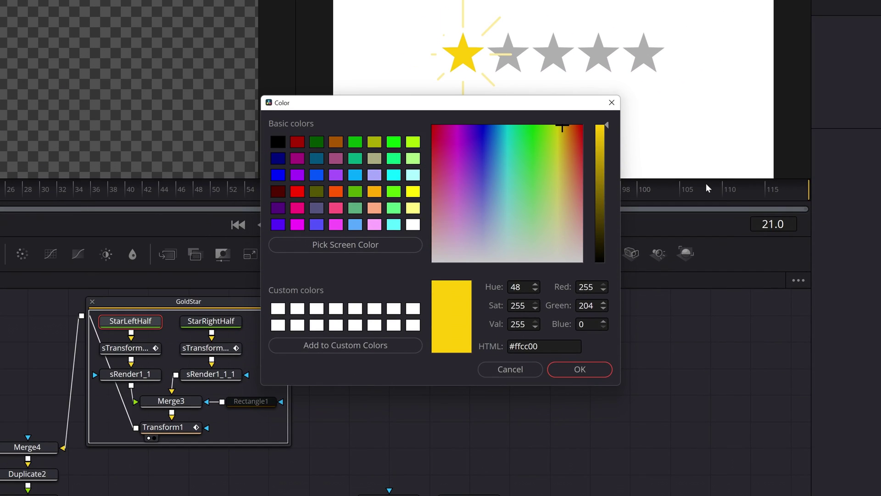
pyautogui.moveTo(490, 125); pyautogui.dragTo(493, 127)
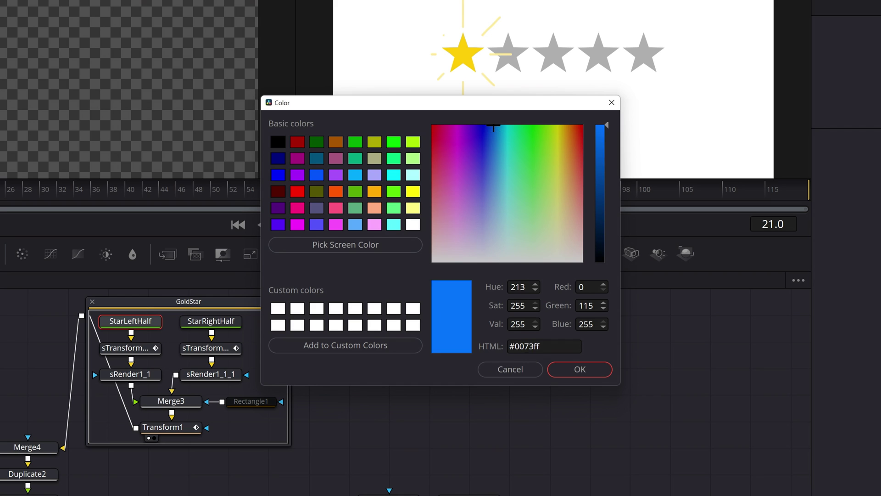
pyautogui.click(587, 374)
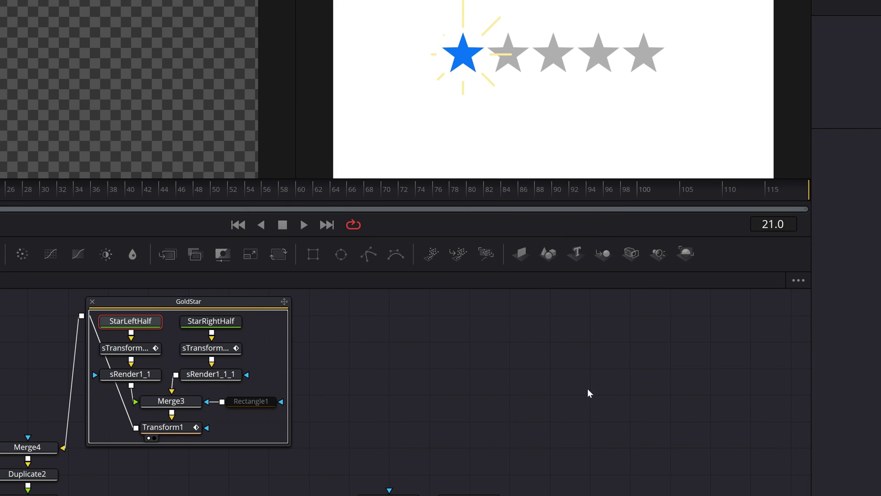
pyautogui.click(250, 412)
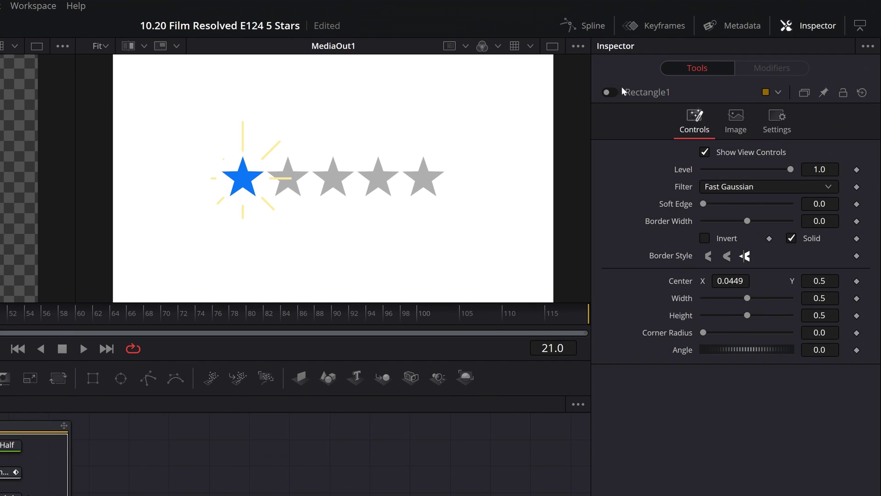
pyautogui.click(614, 92)
# Give StarRightHalf the sampled blue darkened to value 200 (#005ac8)
pyautogui.click(364, 366)
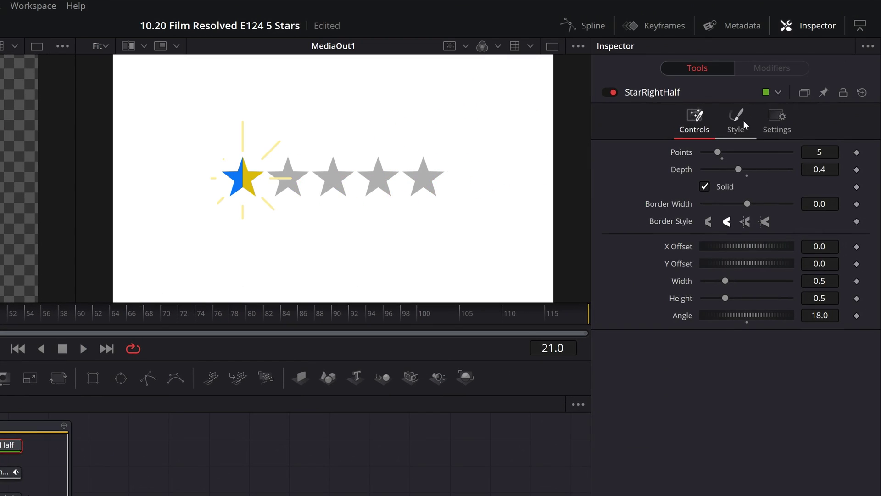
pyautogui.click(804, 105)
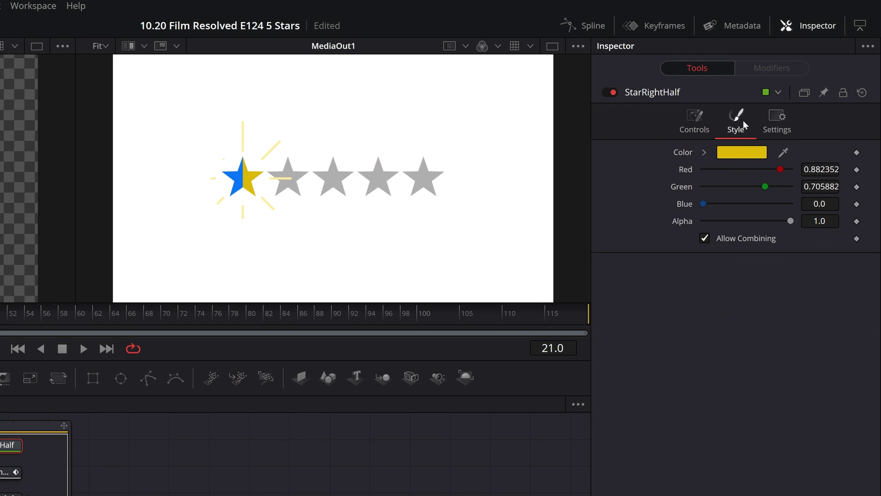
pyautogui.click(742, 152)
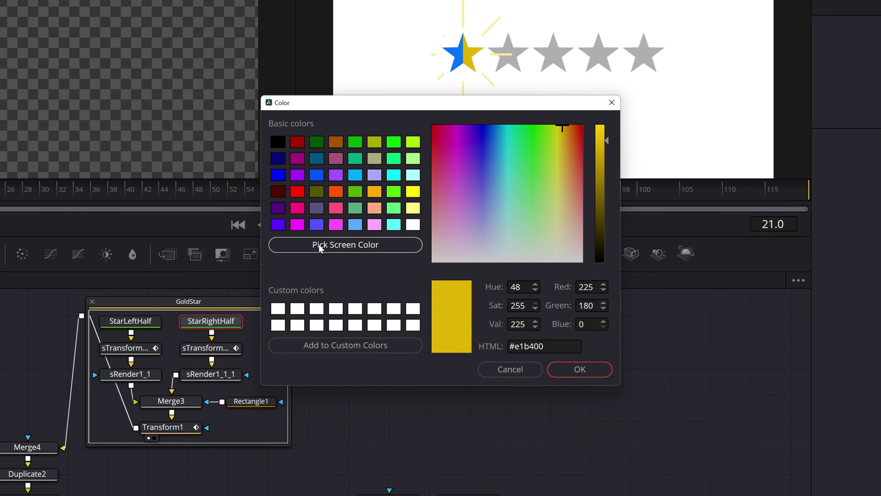
pyautogui.click(99, 369)
pyautogui.click(458, 54)
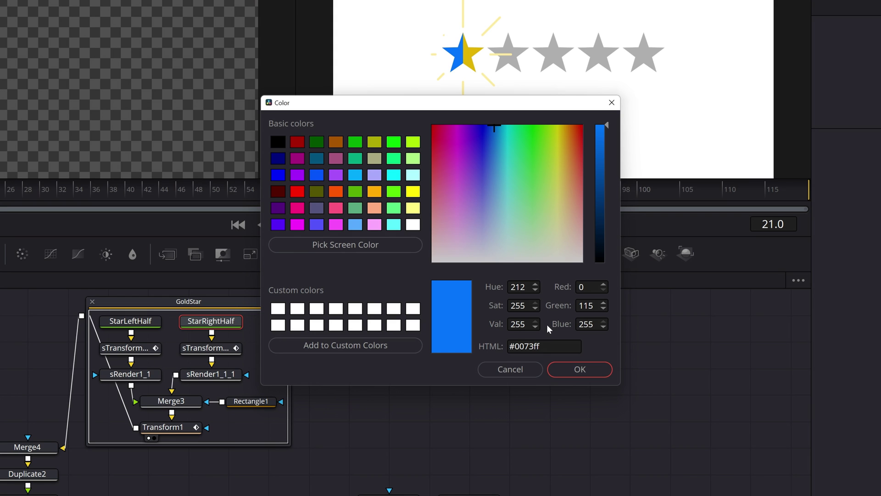
pyautogui.doubleClick(523, 324)
pyautogui.write('200')
pyautogui.press('Return')
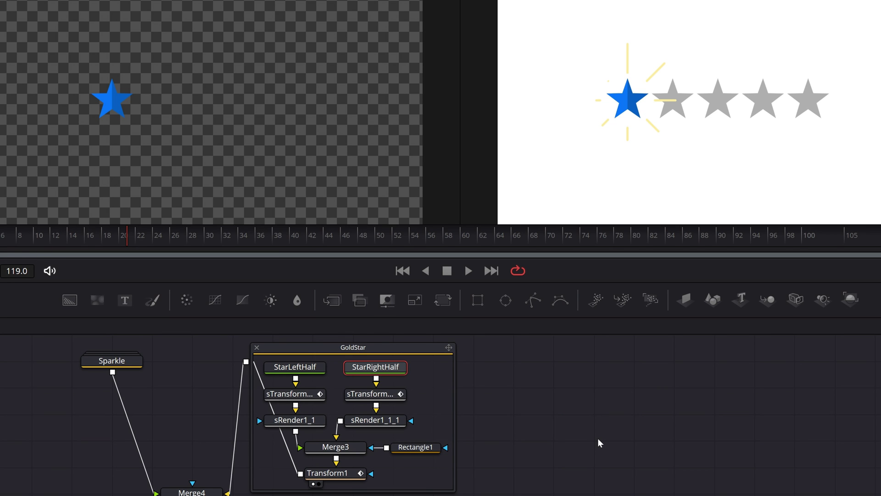
# Show the keyframe timing view, expand the Sparkle group and view Duplicate1's output
pyautogui.click(339, 477)
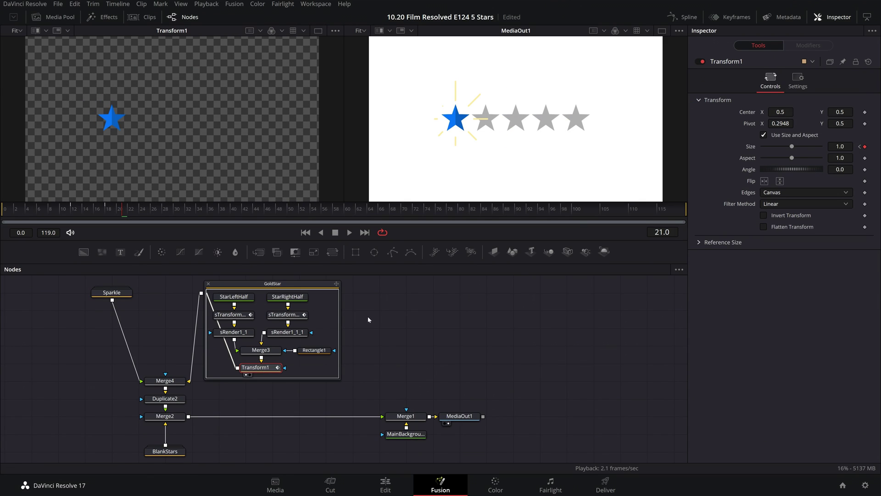
pyautogui.click(734, 17)
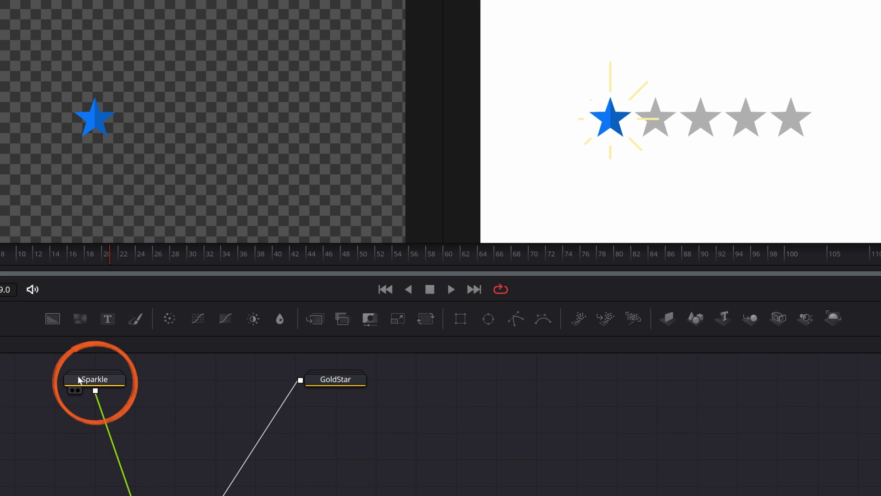
pyautogui.doubleClick(101, 292)
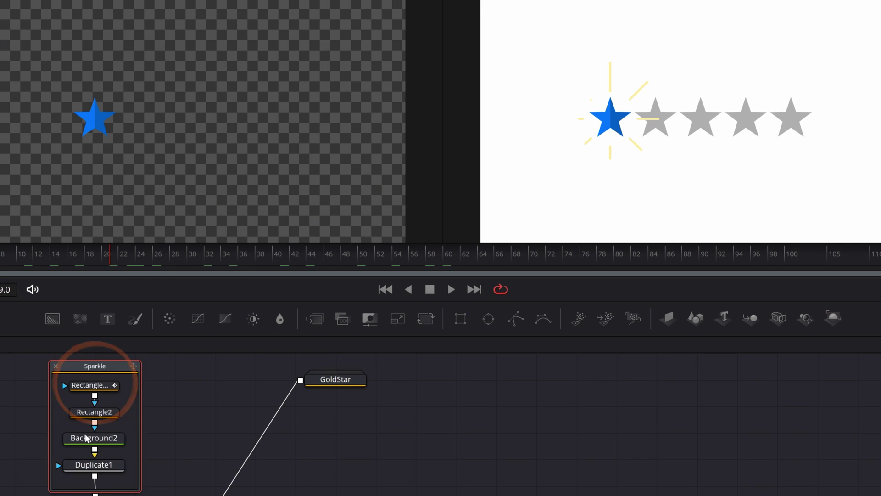
pyautogui.click(83, 468)
pyautogui.press('1')
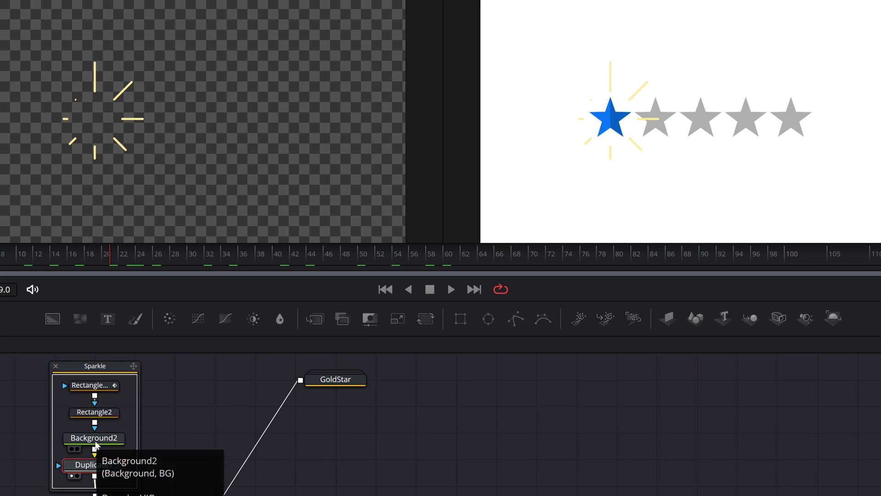
# Set Background2's colour to pure red #ff0000 so the sparkles turn red
pyautogui.click(98, 440)
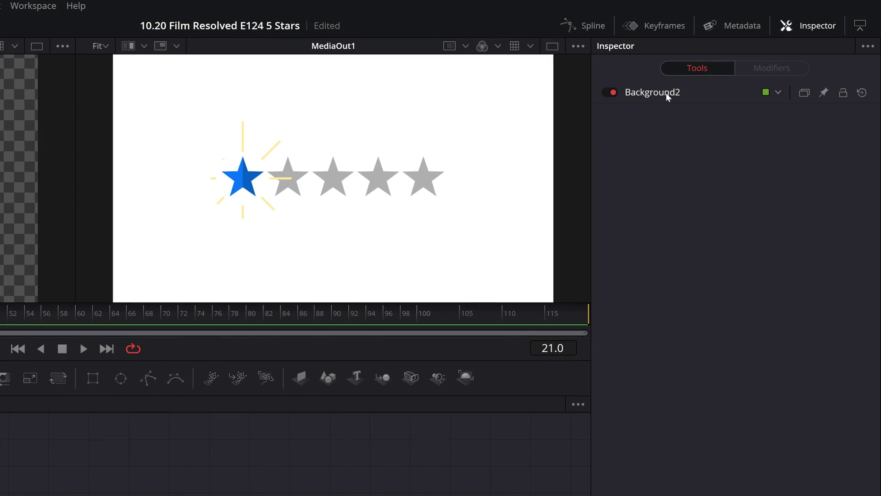
pyautogui.click(665, 93)
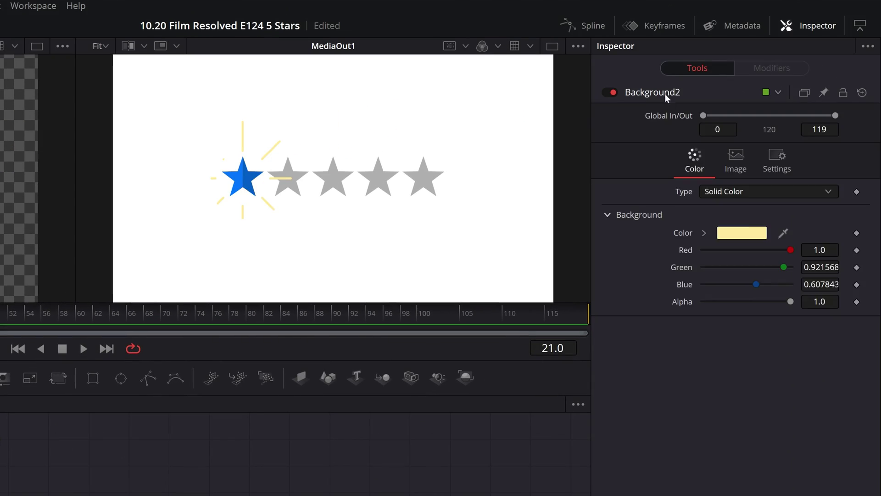
pyautogui.click(737, 234)
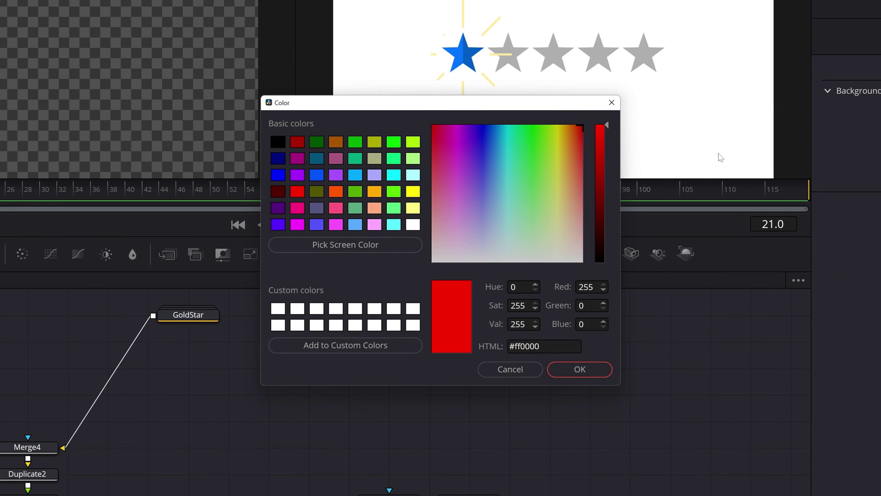
pyautogui.click(352, 492)
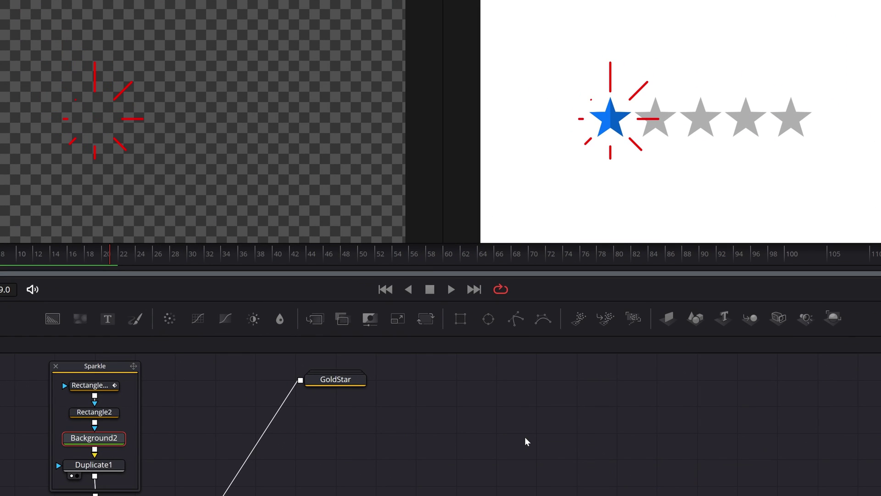
pyautogui.click(85, 465)
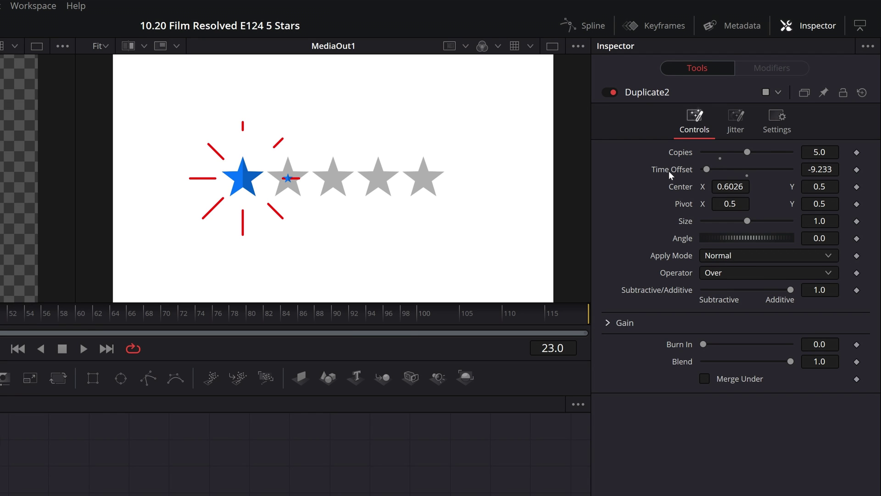
# Try Duplicate2 Time Offset values 0, -6 and -20, then settle on -8
pyautogui.click(747, 175)
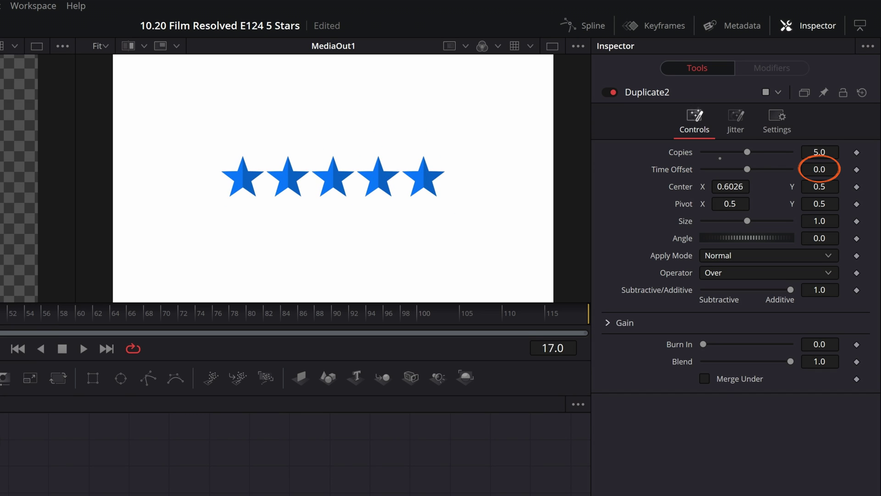
pyautogui.write('-6')
pyautogui.press('Return')
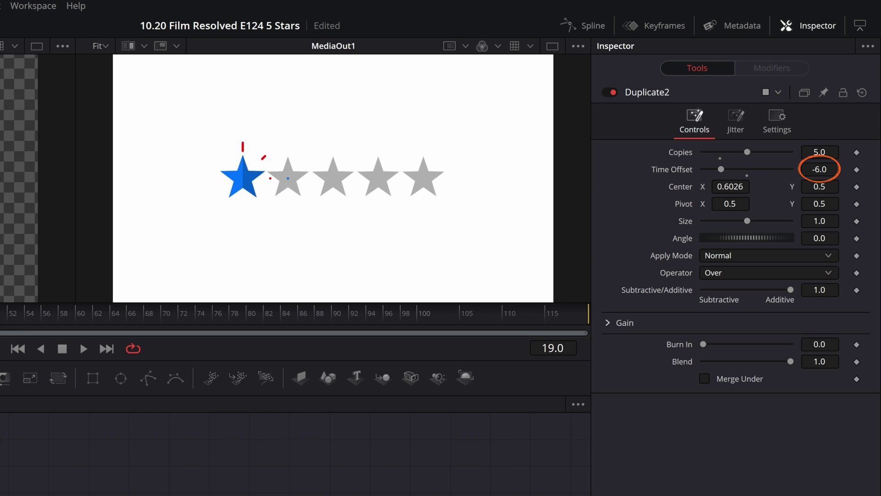
pyautogui.write('-20')
pyautogui.press('Return')
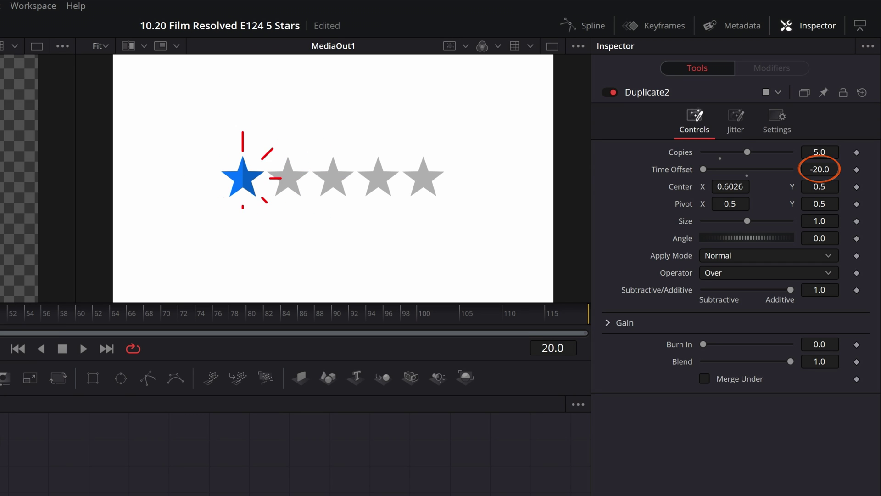
pyautogui.write('-8')
pyautogui.press('Return')
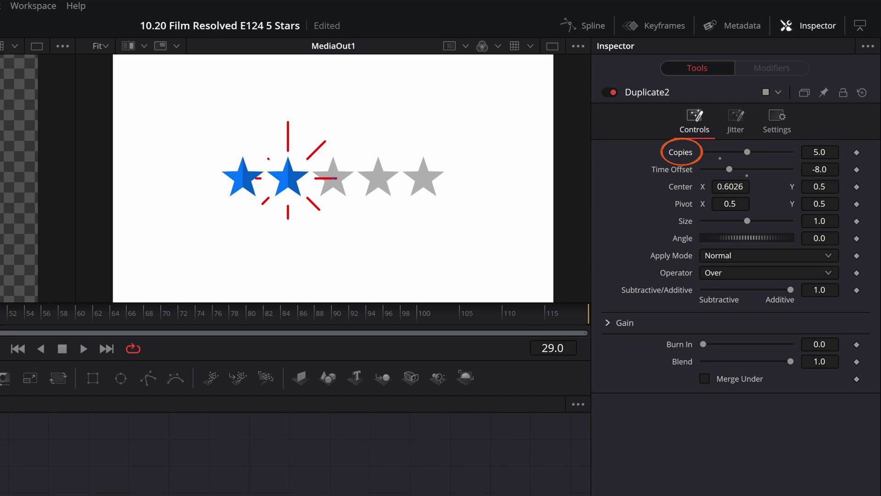
# Set Duplicate2's number of star copies to 3
pyautogui.click(837, 152)
pyautogui.write('3')
pyautogui.press('Tab')
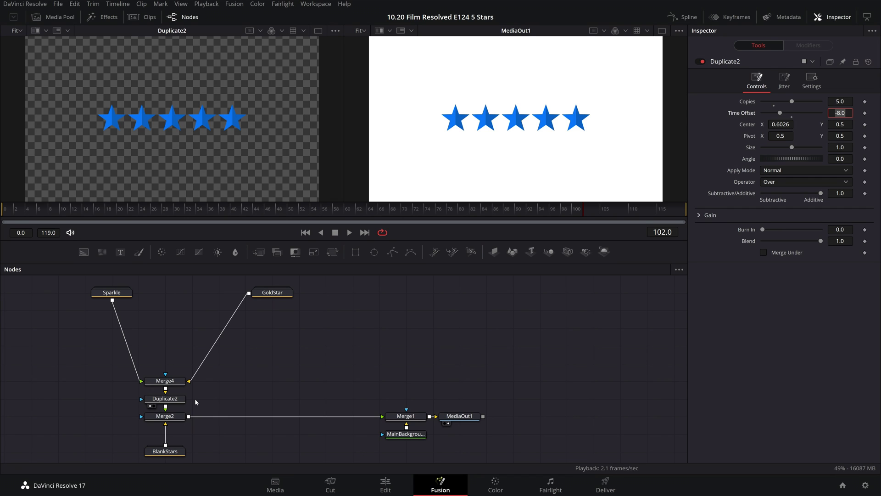
# Shift Merge4 and Duplicate2 up and insert a Shadow node after Duplicate2
pyautogui.moveTo(194, 398); pyautogui.dragTo(176, 380)
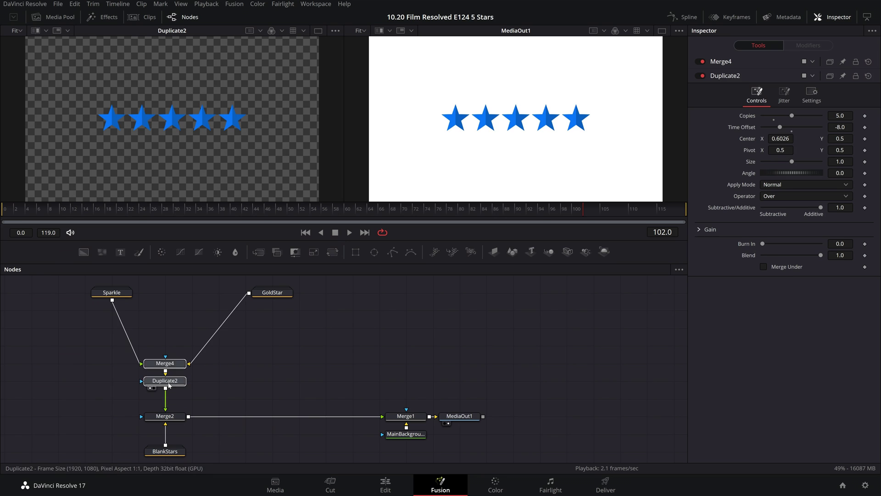
pyautogui.click(180, 384)
pyautogui.hotkey('shift', 'space')
pyautogui.write('sha')
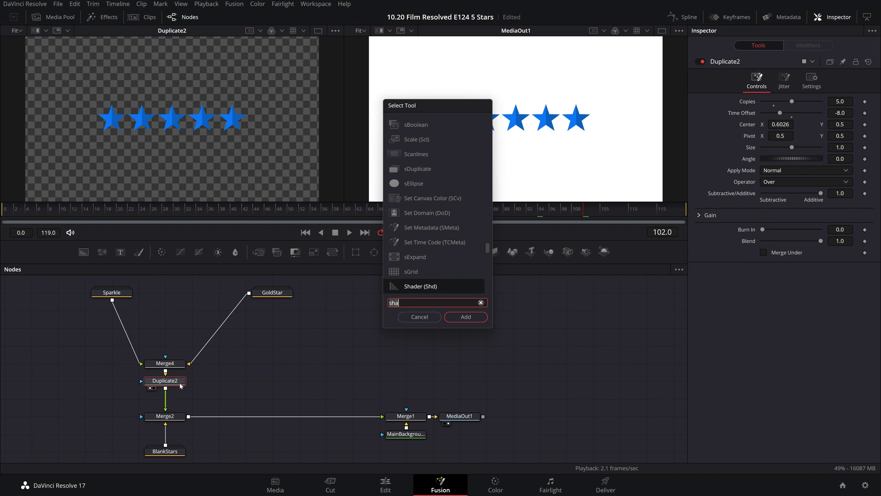
pyautogui.write('dow')
pyautogui.press('Return')
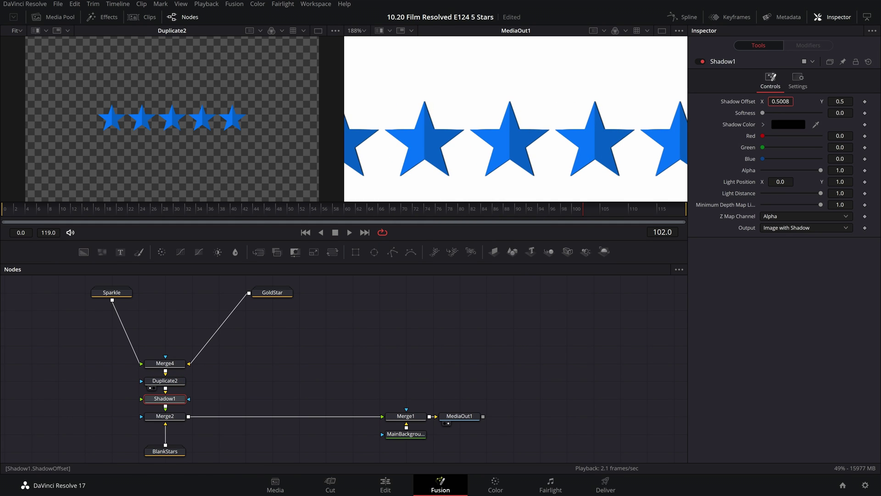